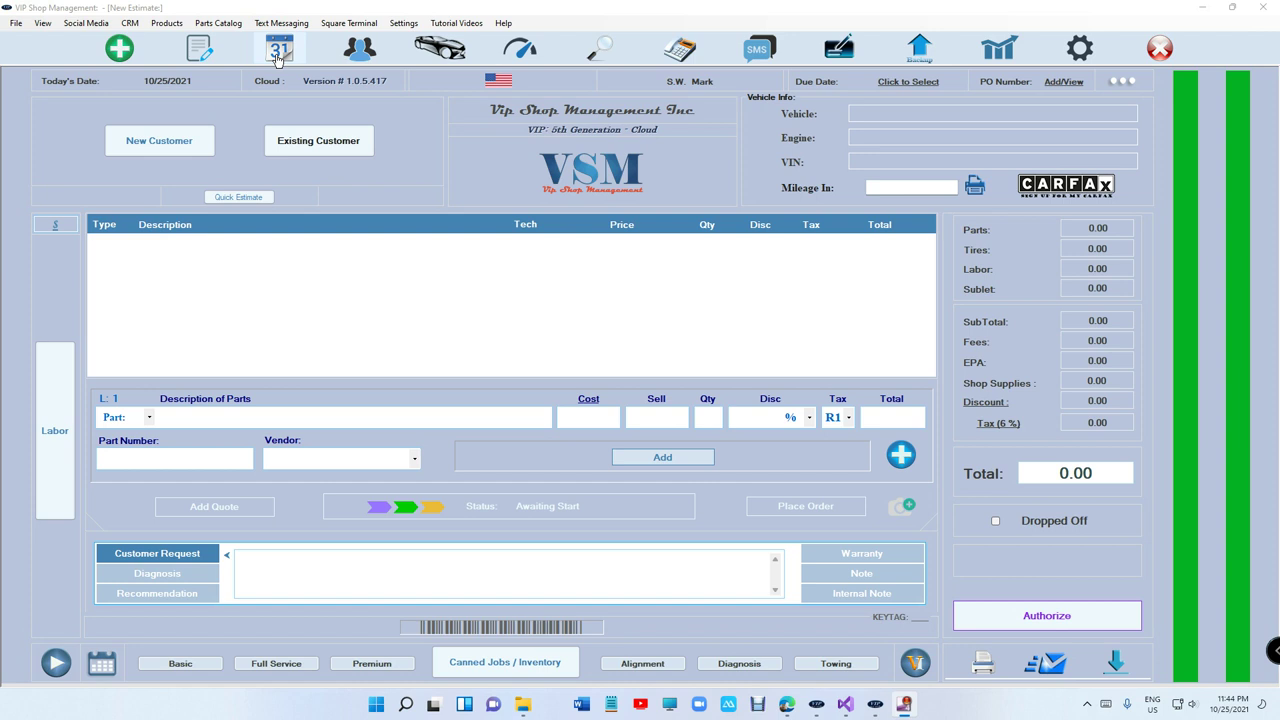
- Open the weekly calendar and drag the Oil Consumption Test onto Monday's 7 PM slot
click(277, 50)
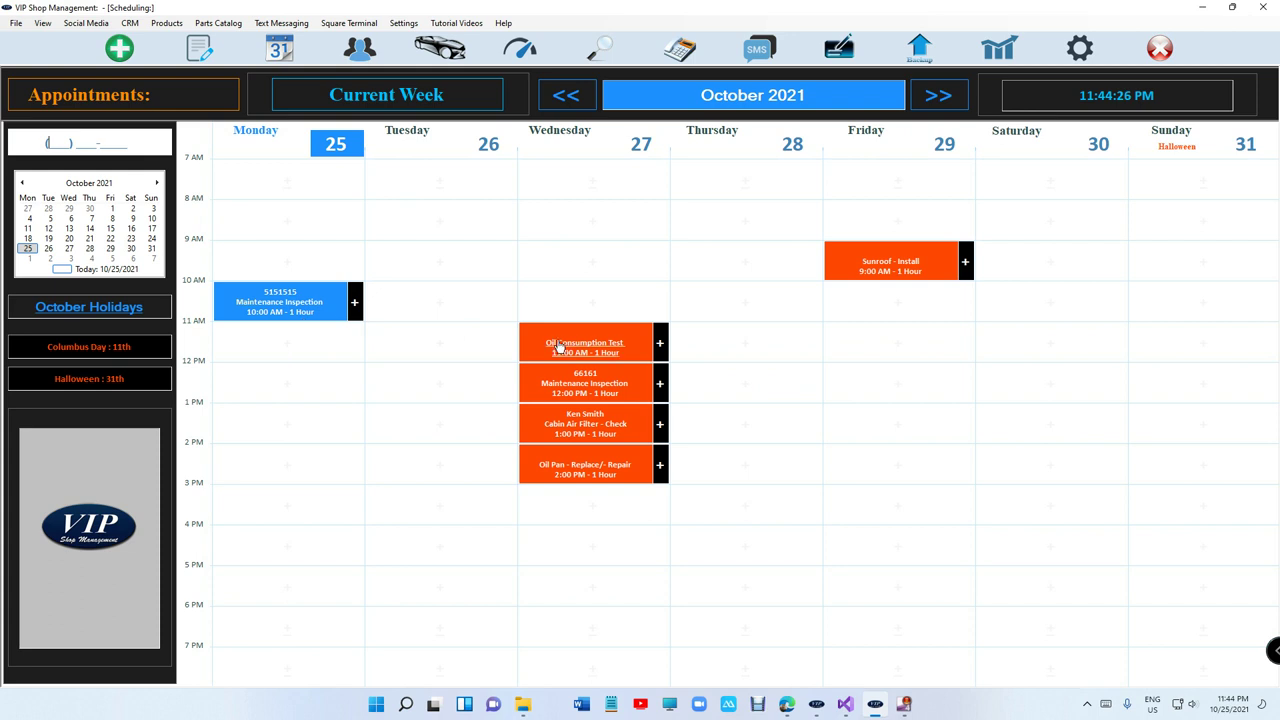
drag(585, 343, 290, 668)
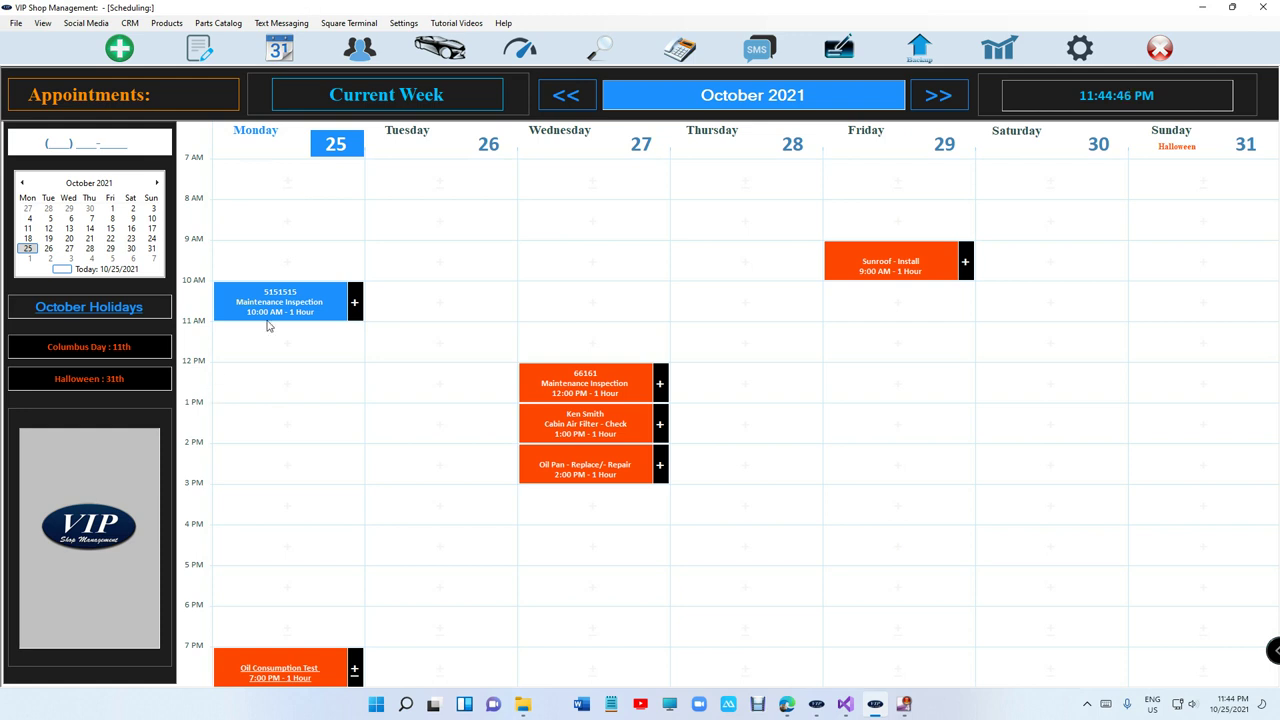
- Reposition the 66161 inspection, cabin air filter check and oil pan repair, placing the filter check at Tuesday 12 PM
drag(585, 383, 364, 313)
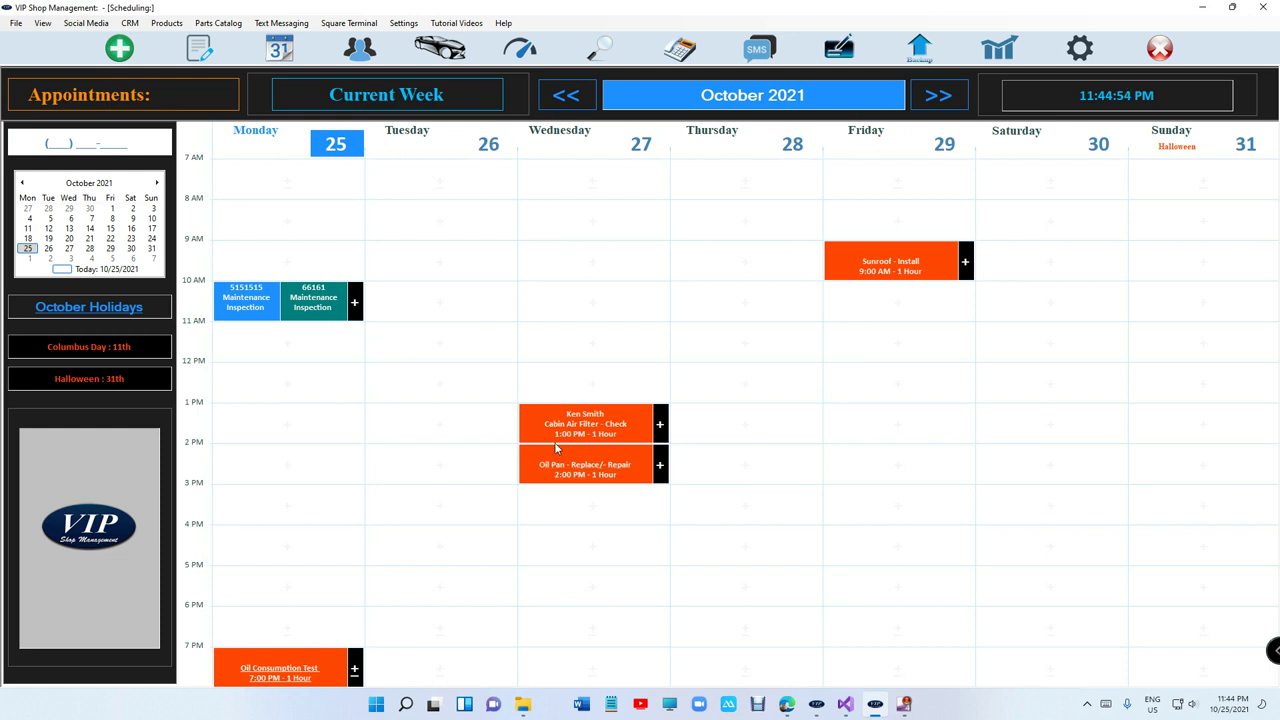
click(362, 318)
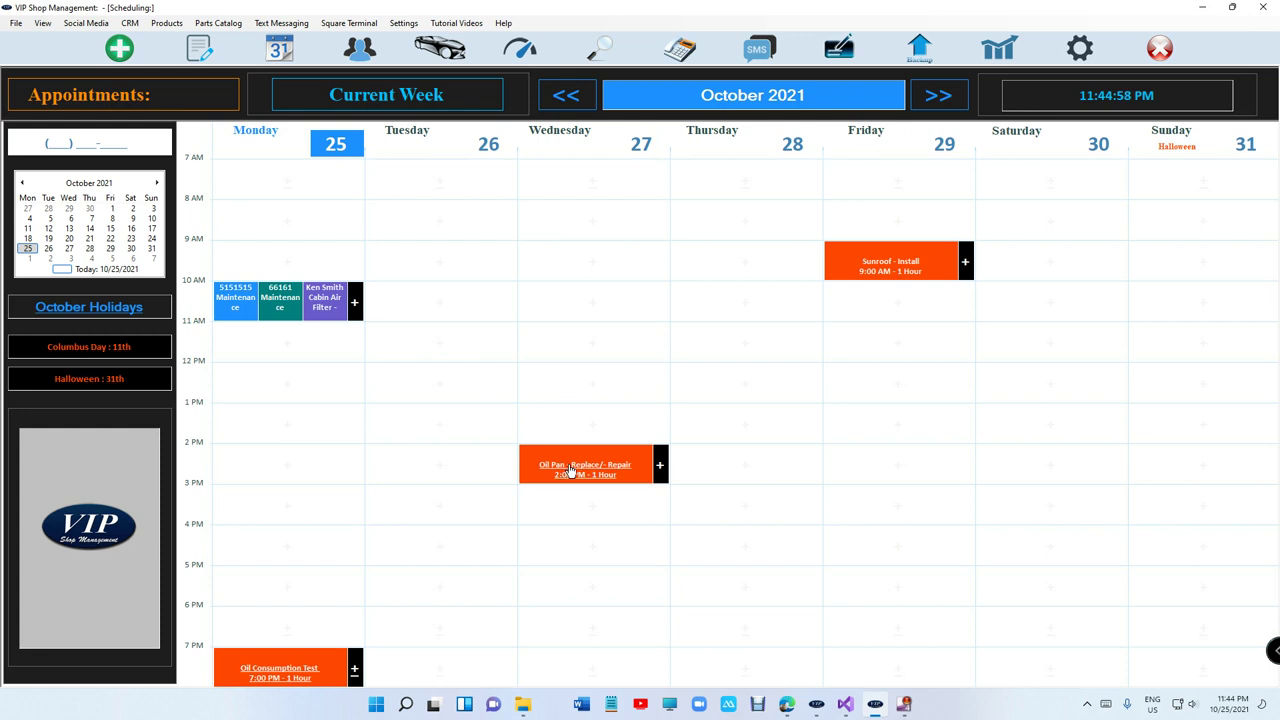
mouse_move(585, 468)
mouse_down()
mouse_move(378, 378)
mouse_move(300, 300)
mouse_move(422, 352)
mouse_up()
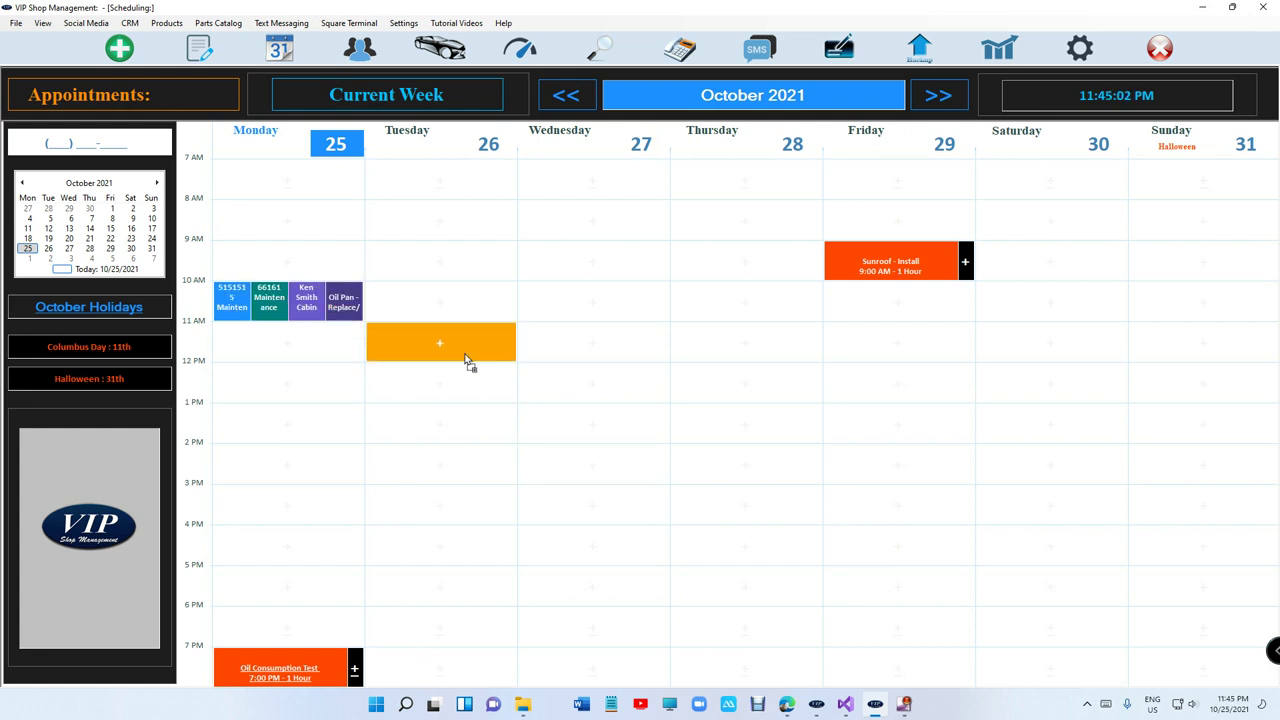
drag(325, 298, 440, 382)
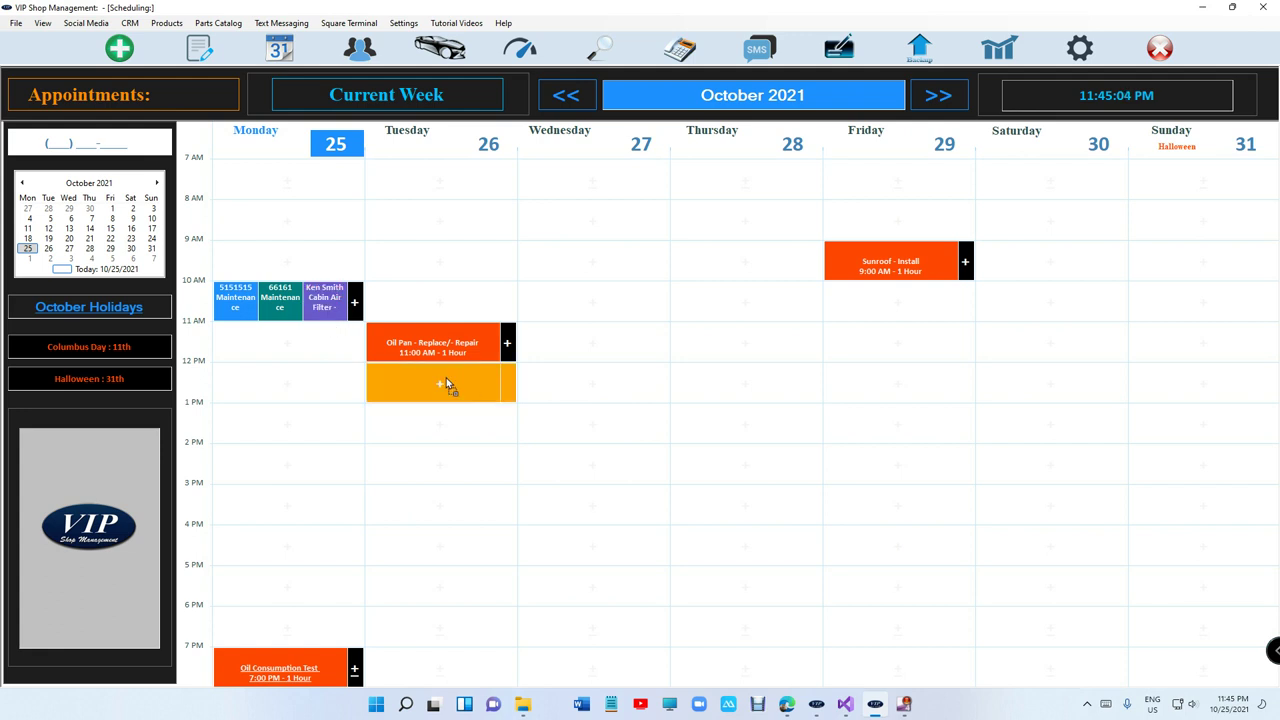
- Place 66161 at Tuesday 1 PM, oil pan at Tuesday 3 PM, oil test Wednesday 1 PM, sunroof Thursday 1 PM
mouse_move(313, 300)
mouse_down()
mouse_move(423, 422)
mouse_move(440, 462)
mouse_up()
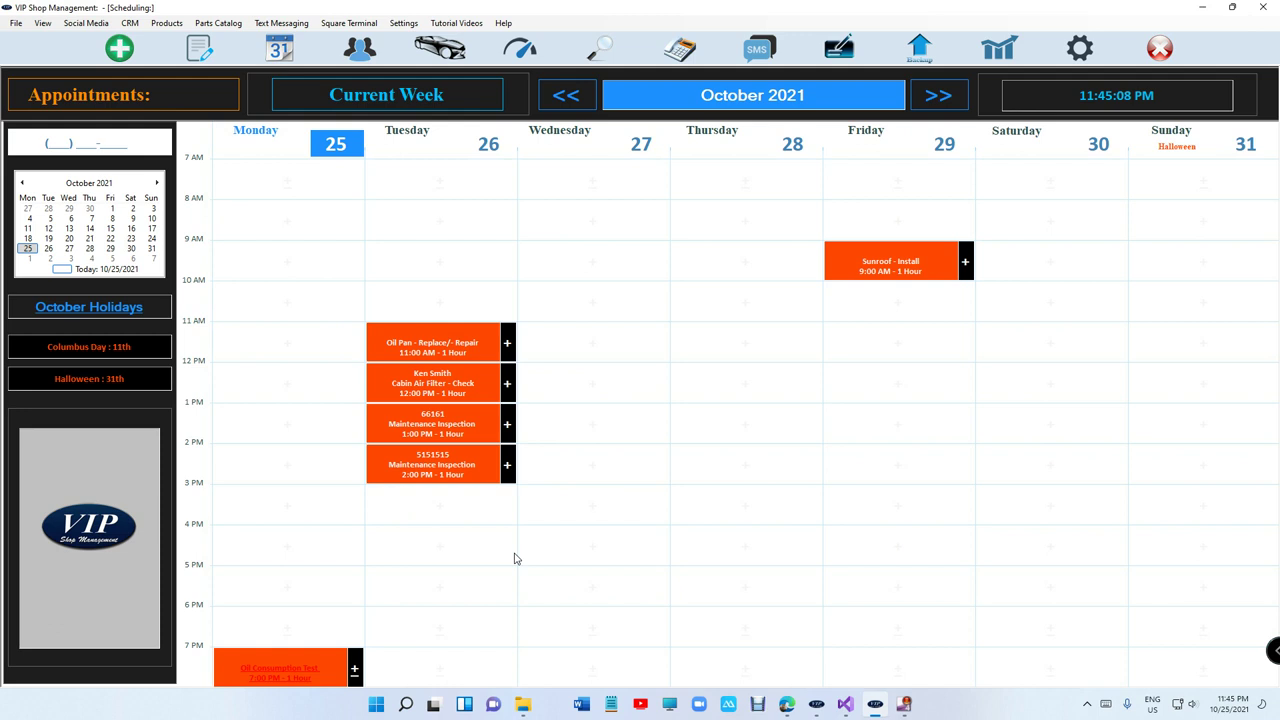
click(570, 437)
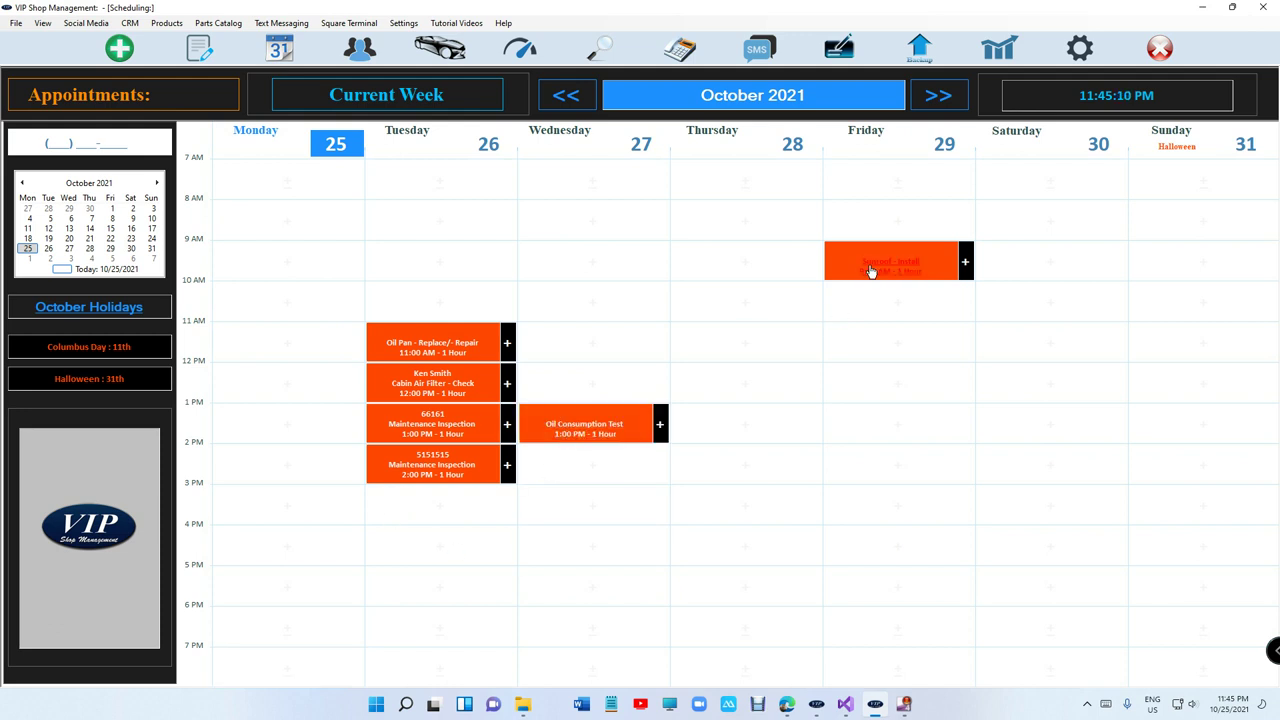
click(319, 414)
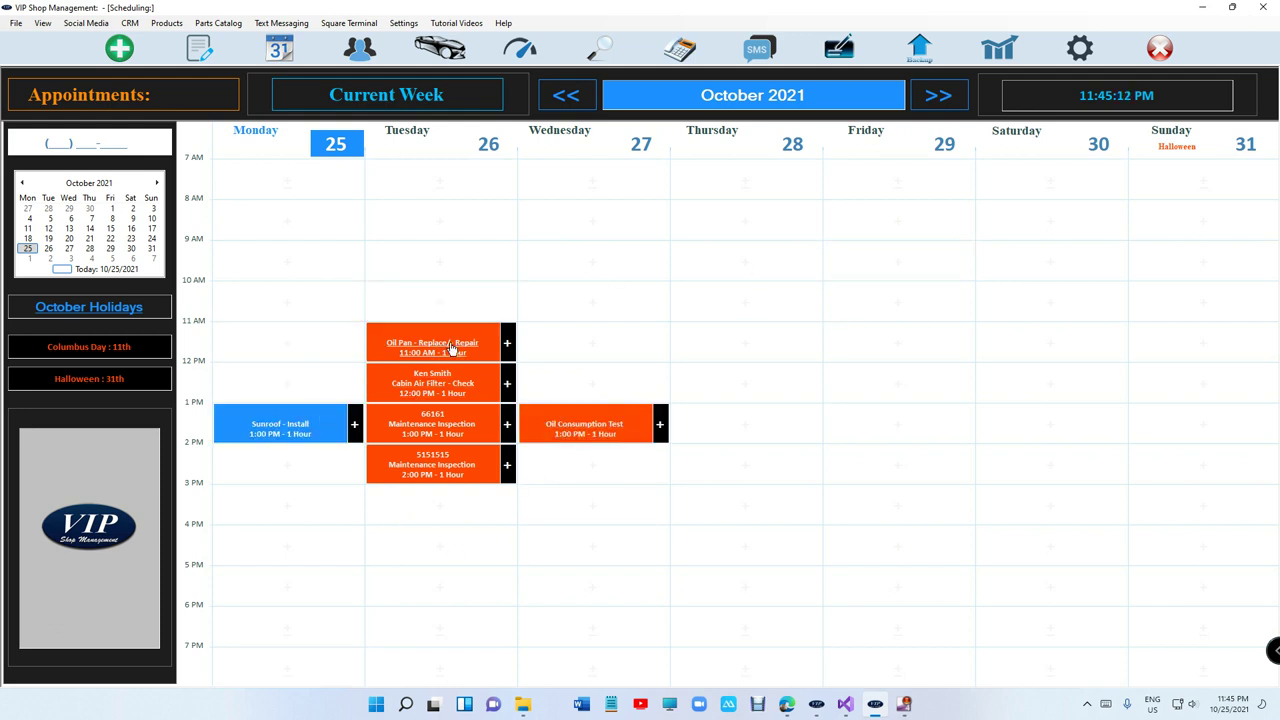
drag(432, 343, 430, 510)
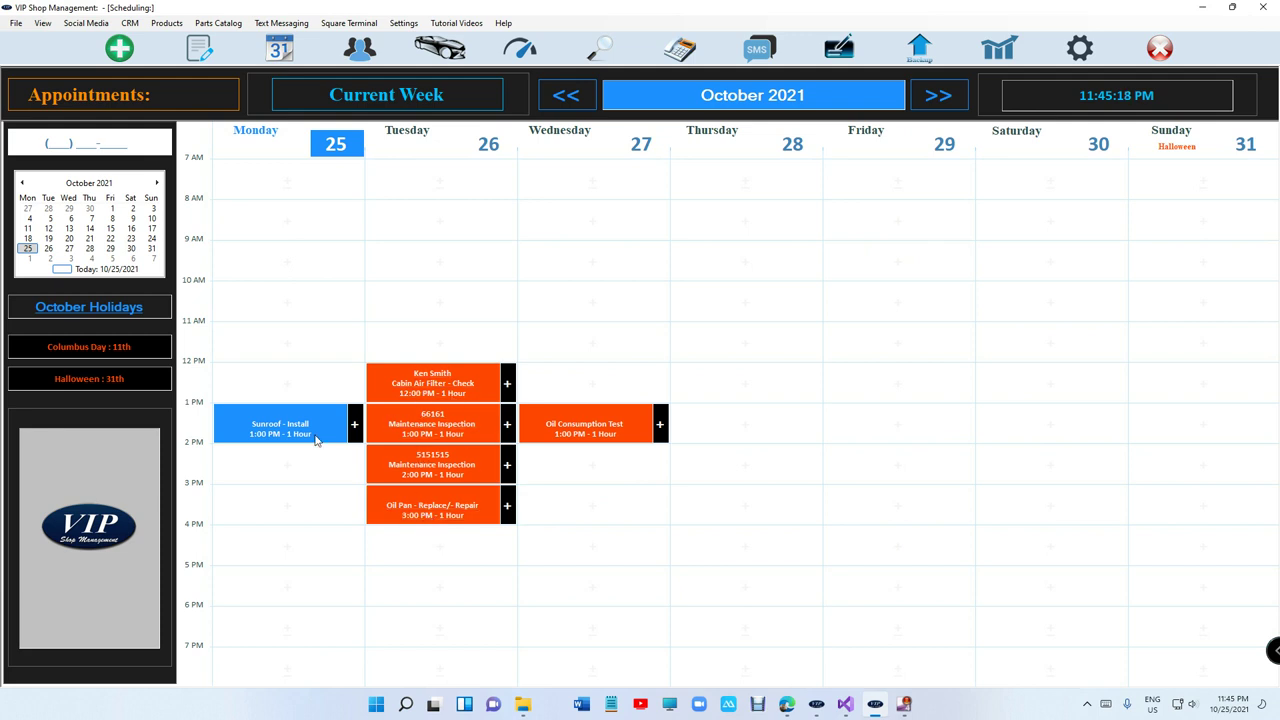
click(745, 424)
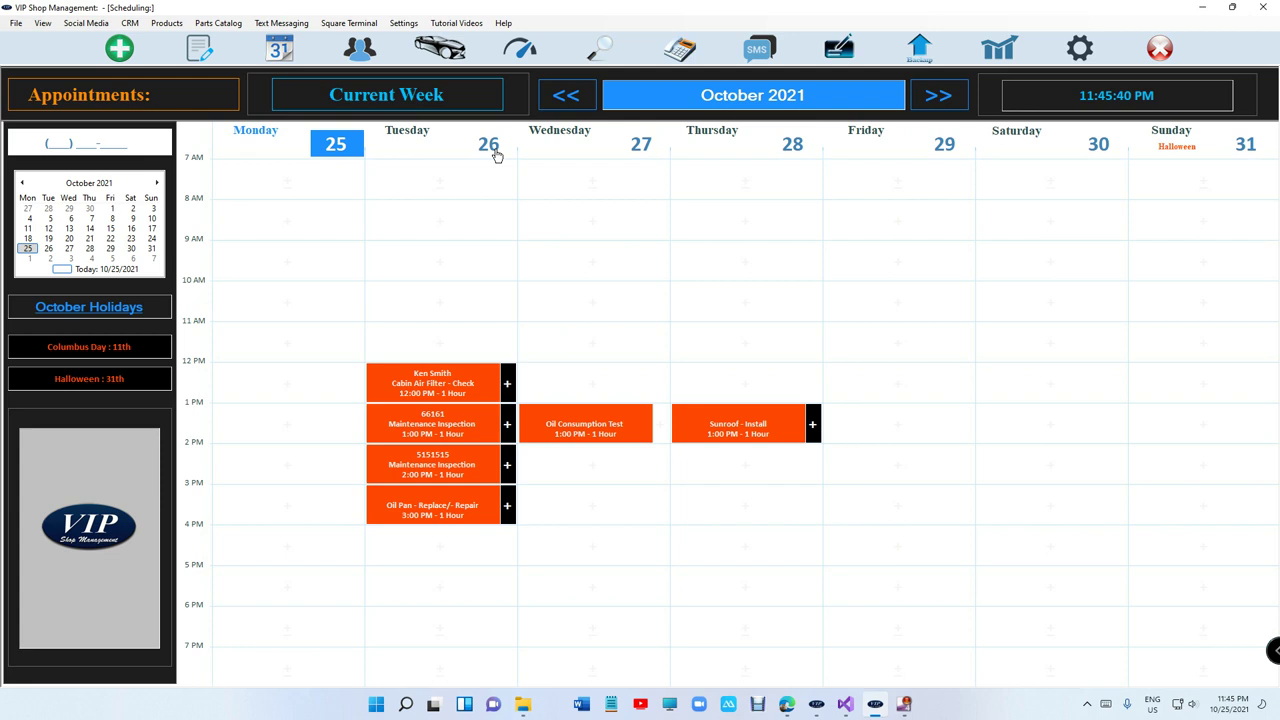
click(205, 48)
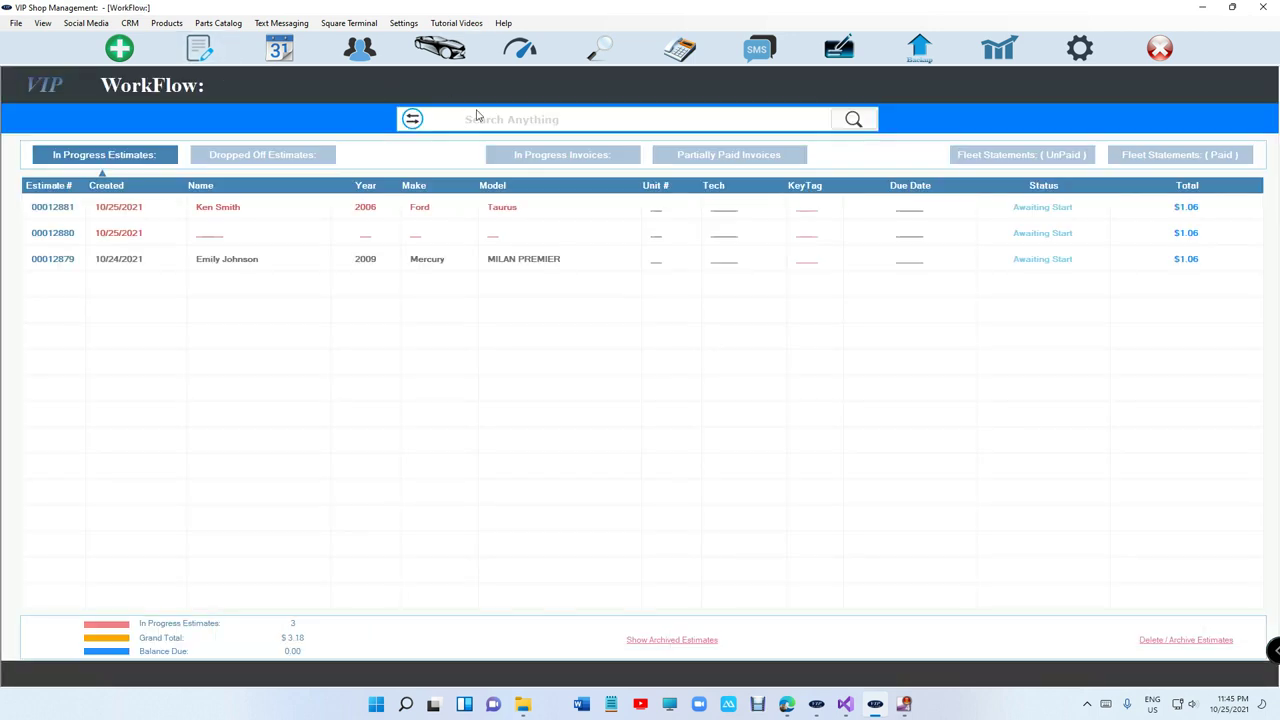
click(279, 48)
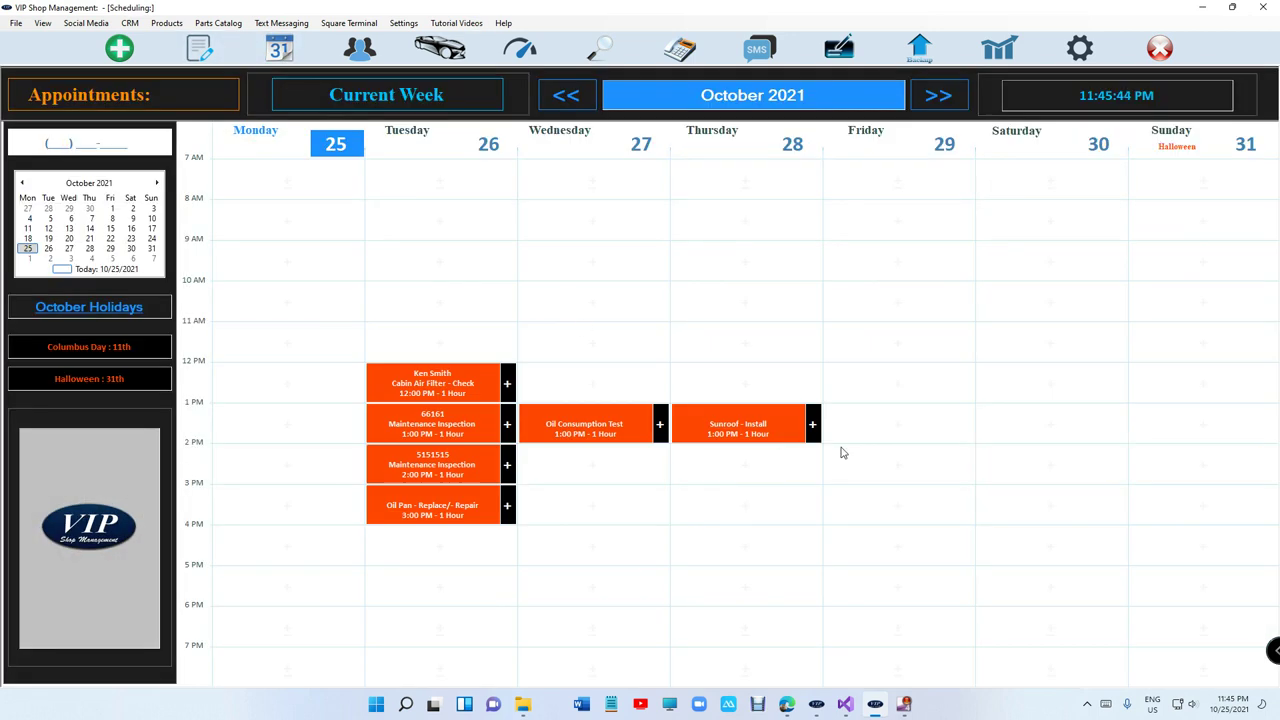